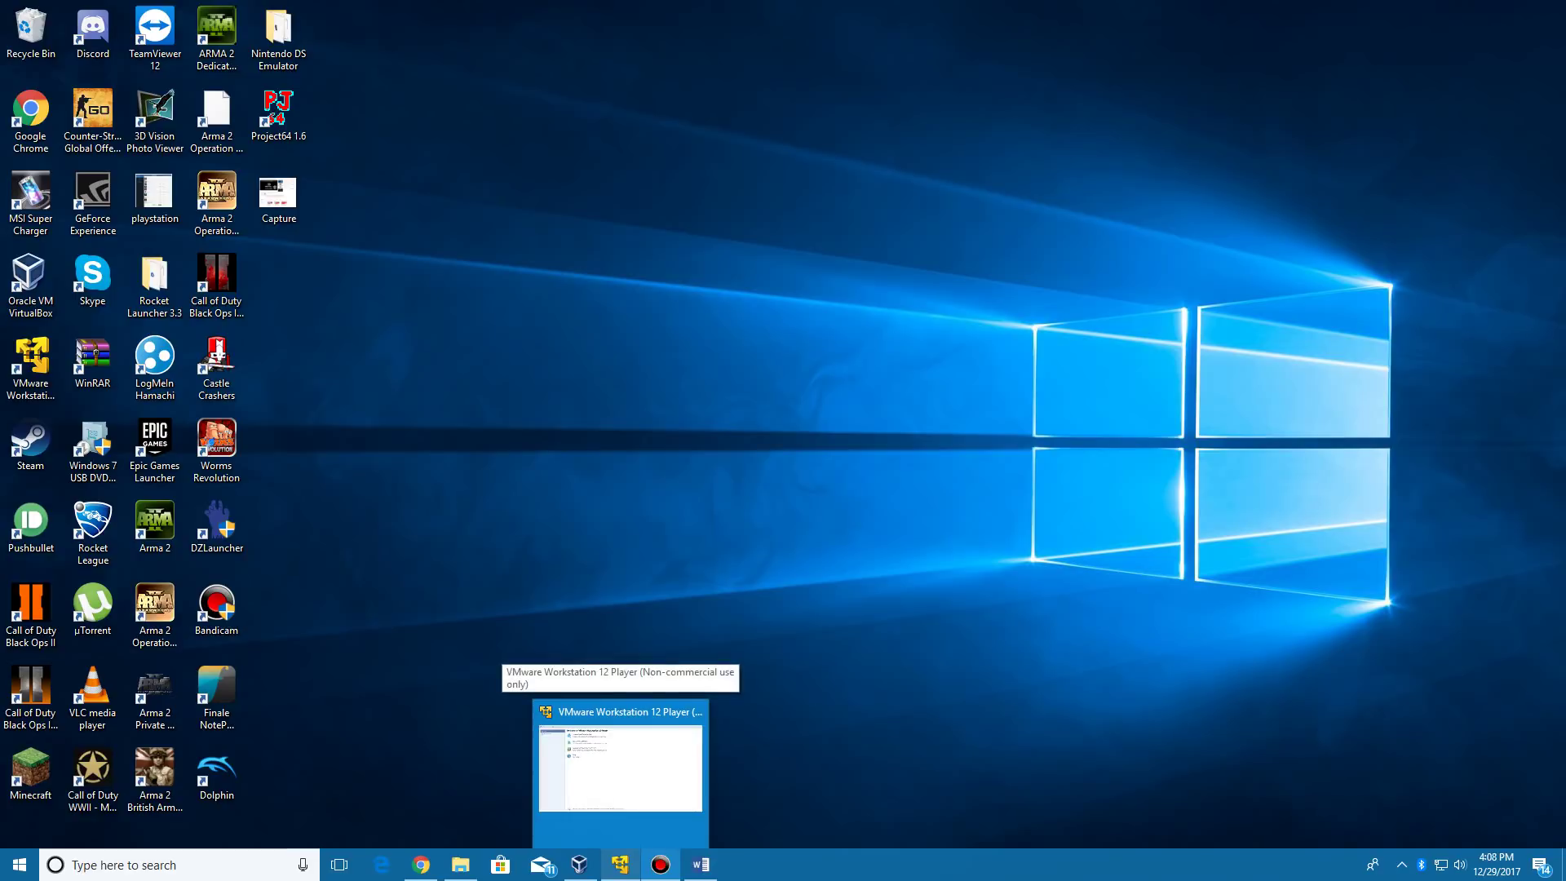
Restore VMware Player from the taskbar and start the New Virtual Machine Wizard.
{"action": "left_click", "coordinate": [620, 775]}
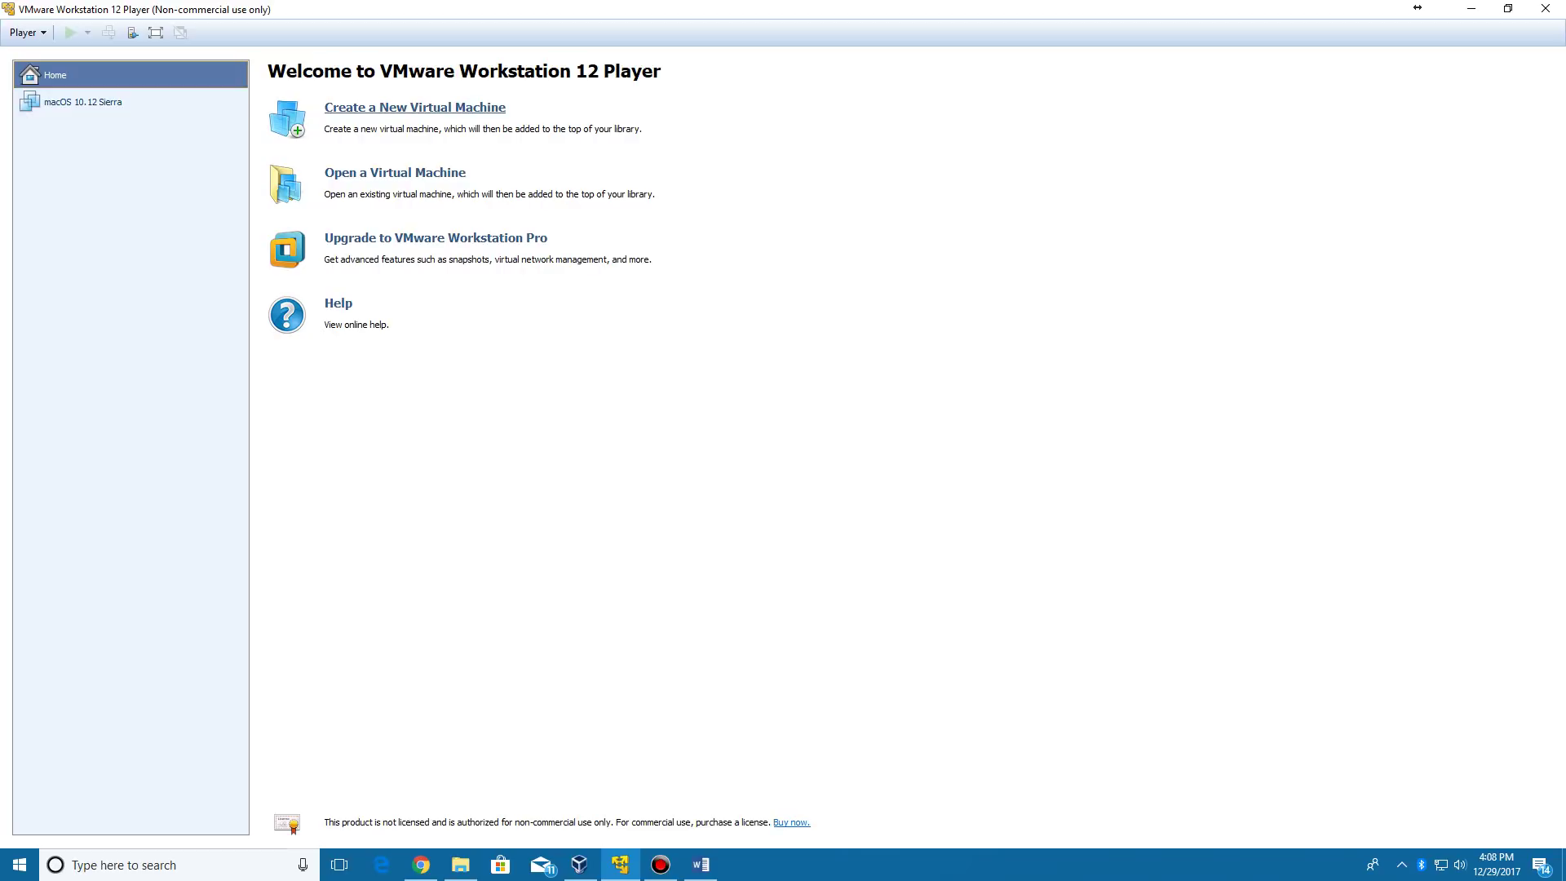
{"action": "left_click", "coordinate": [415, 107]}
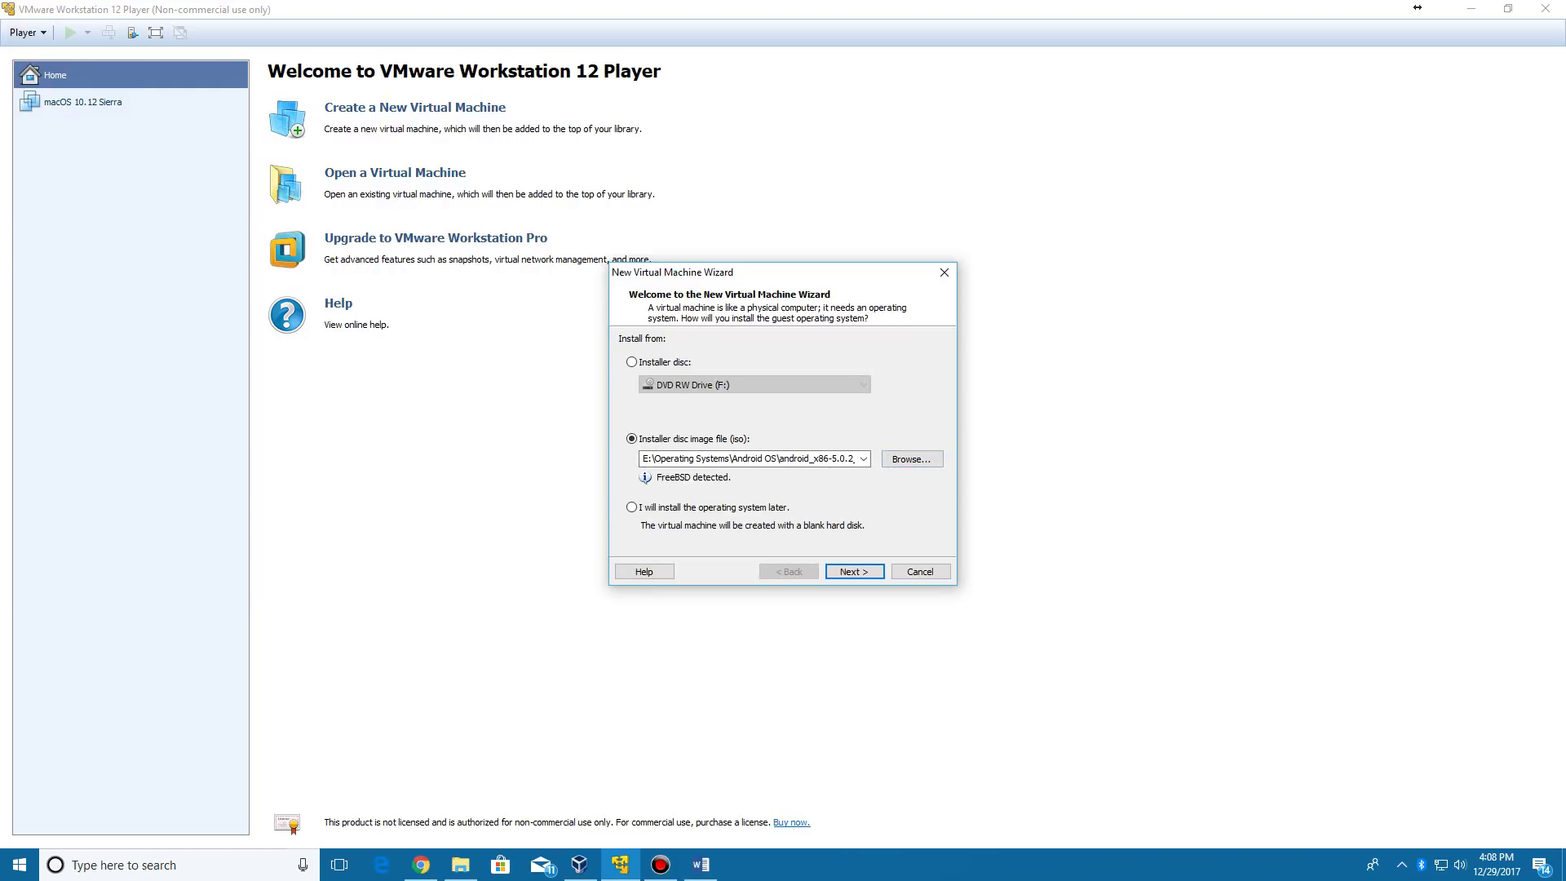
Browse to Windows > Windows XP > Windows XP Professional > 64 bit and select its ISO.
{"action": "left_click", "coordinate": [912, 459]}
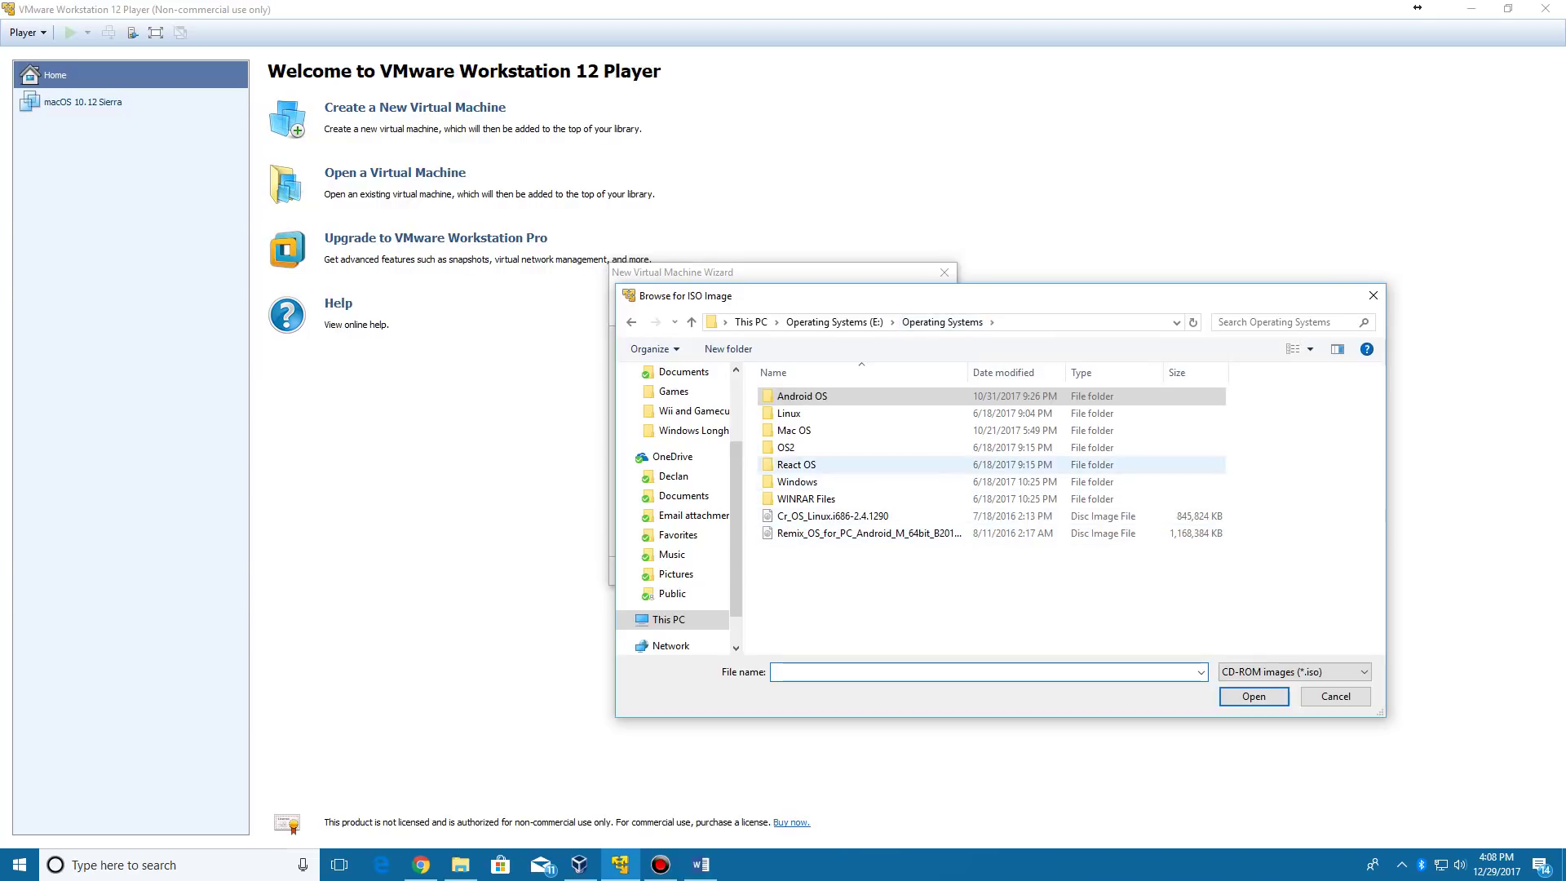
{"action": "double_click", "coordinate": [797, 481]}
{"action": "scroll", "coordinate": [848, 601], "scroll_direction": "down", "scroll_amount": 3}
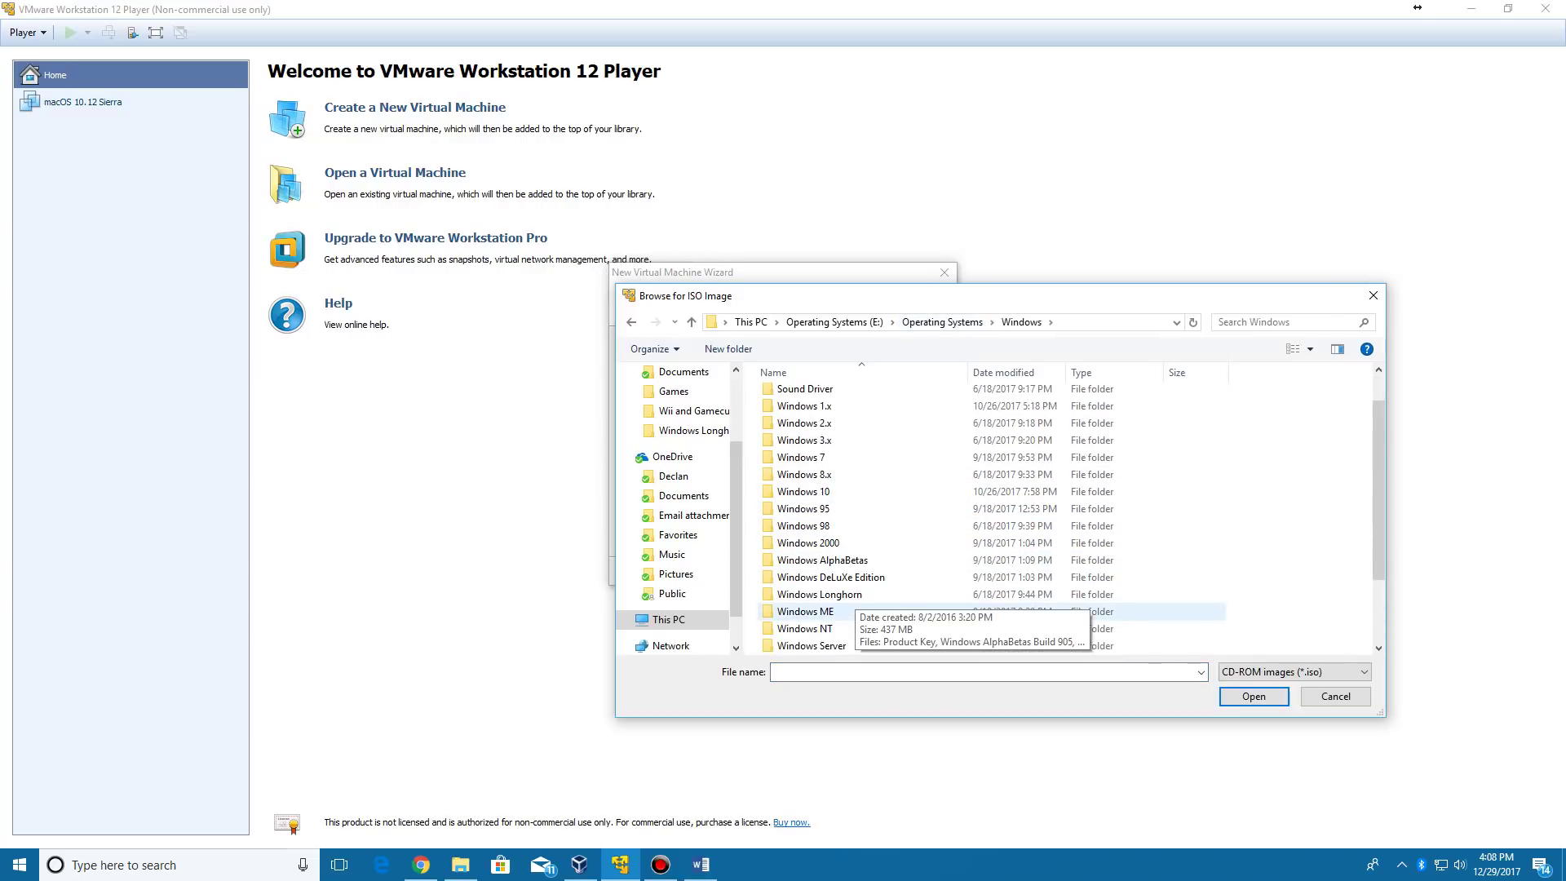
{"action": "double_click", "coordinate": [815, 601]}
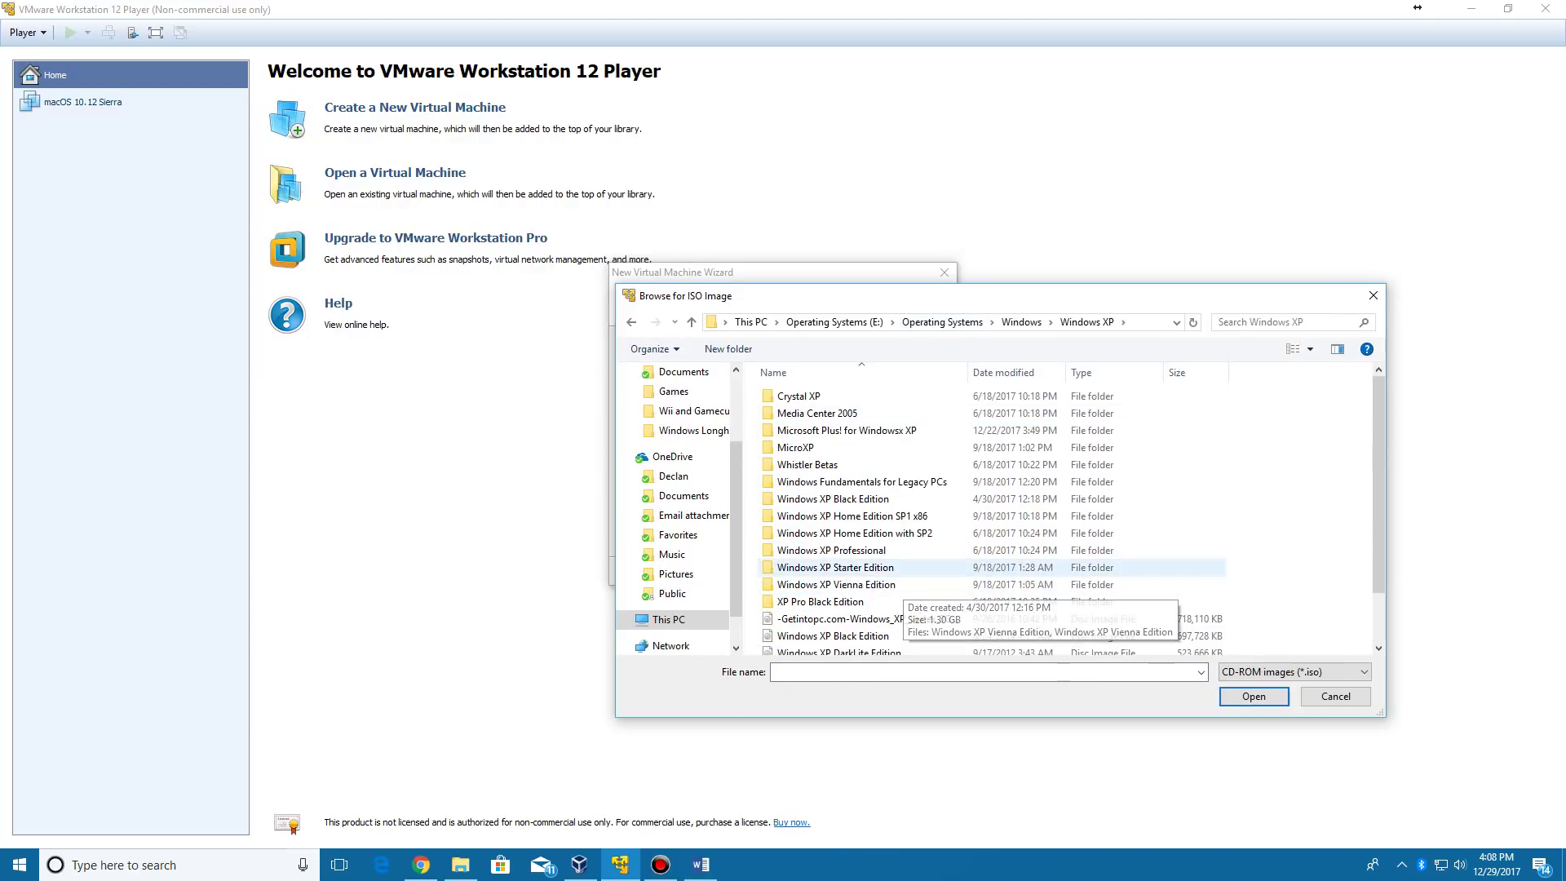
{"action": "scroll", "coordinate": [897, 560], "scroll_direction": "down", "scroll_amount": 1}
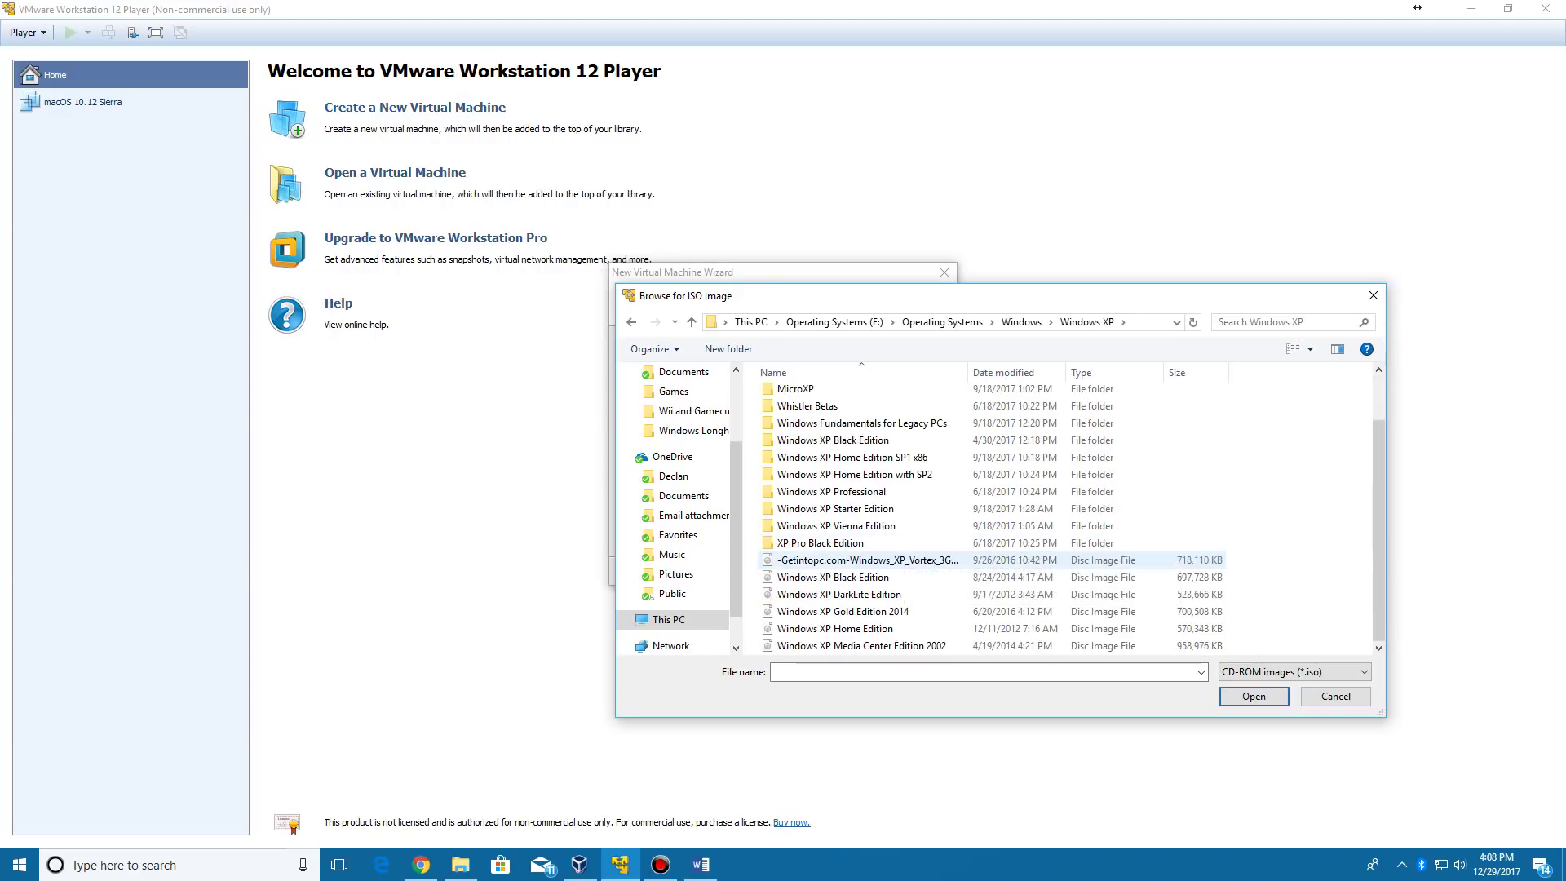
{"action": "double_click", "coordinate": [832, 491]}
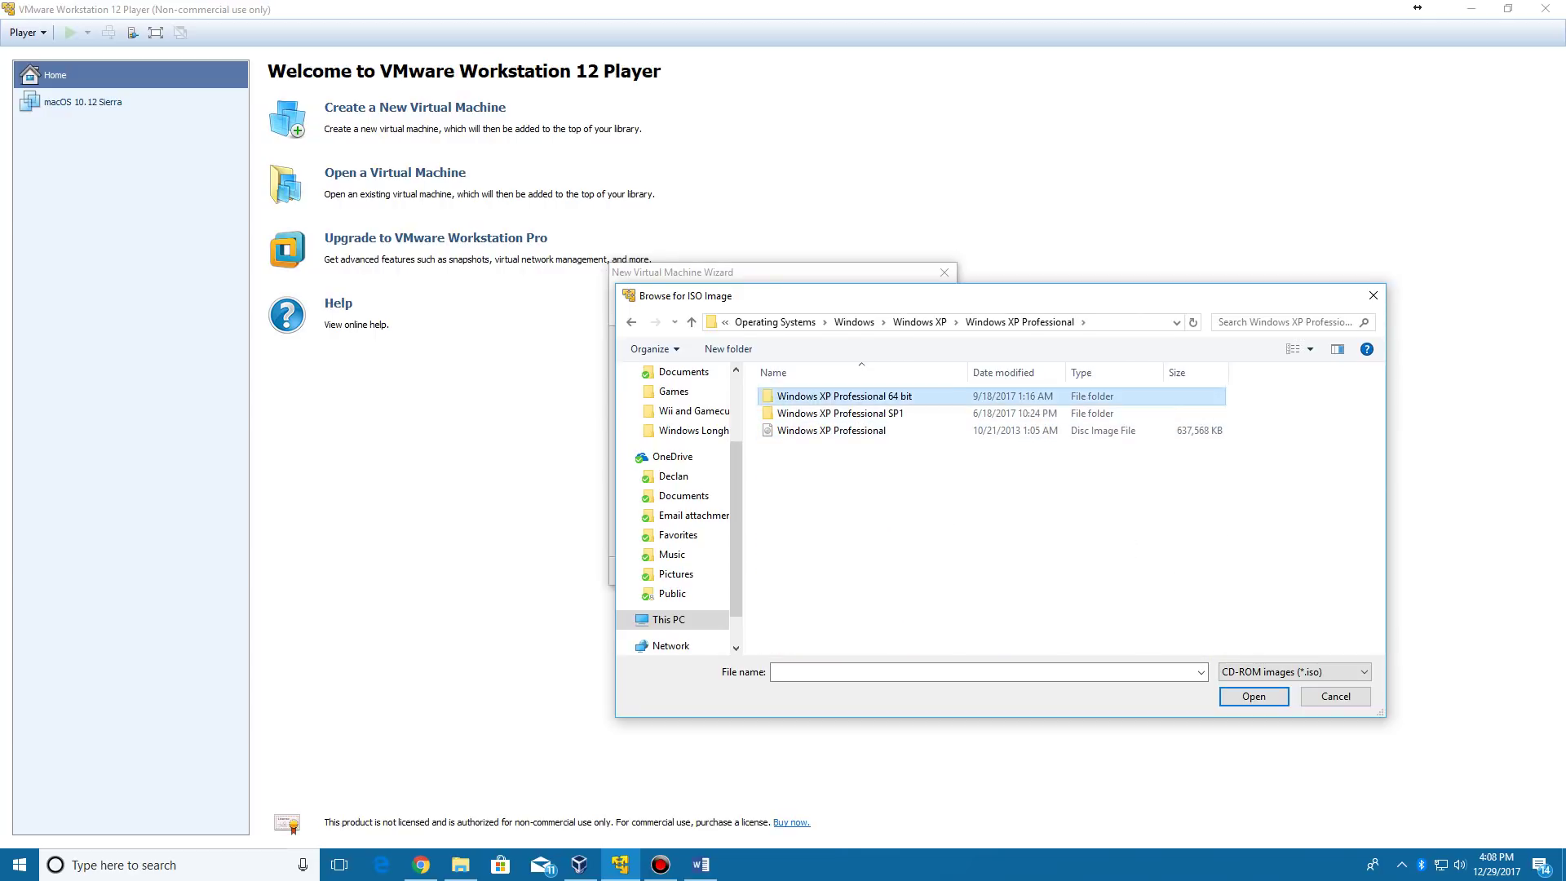
{"action": "double_click", "coordinate": [844, 395]}
{"action": "left_click", "coordinate": [844, 395]}
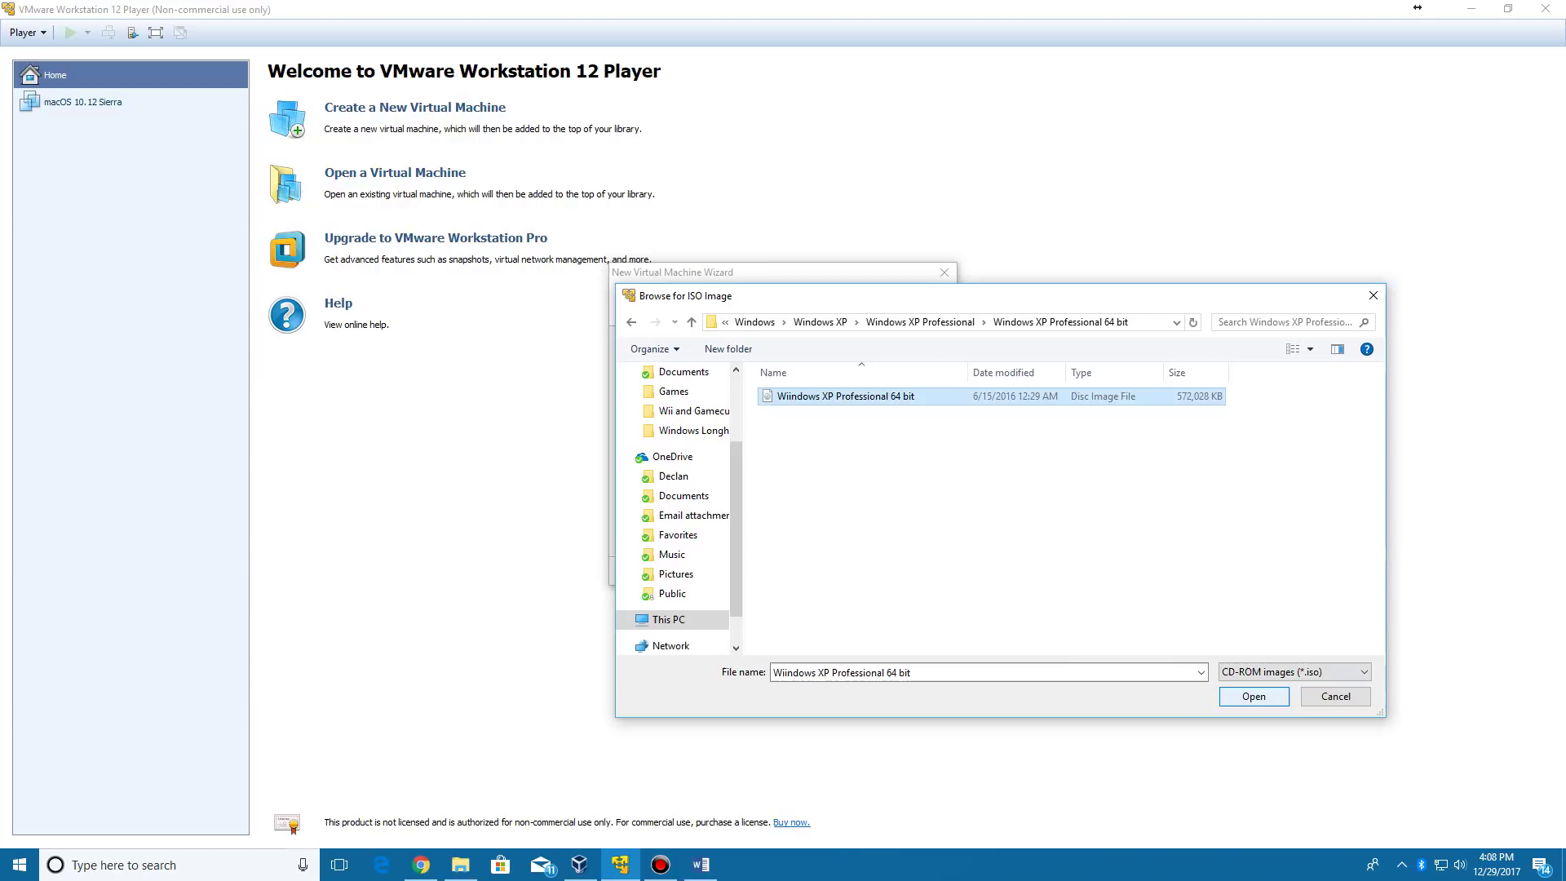
Use the selected Windows XP Professional 64 bit ISO as the installer disc image.
{"action": "left_click", "coordinate": [1253, 696]}
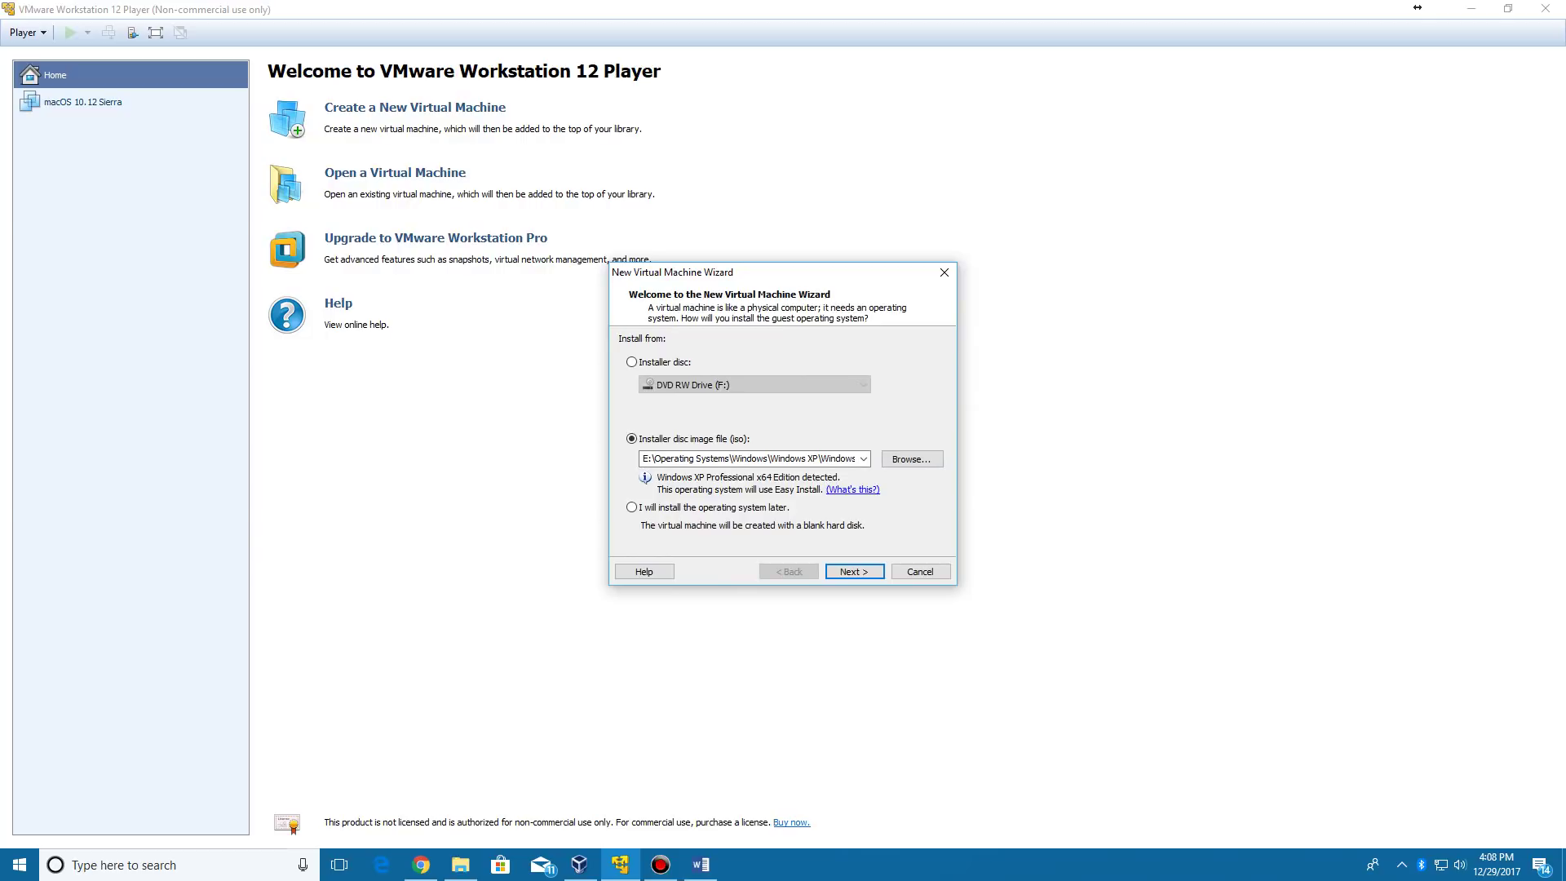
{"action": "key", "text": "alt+Tab"}
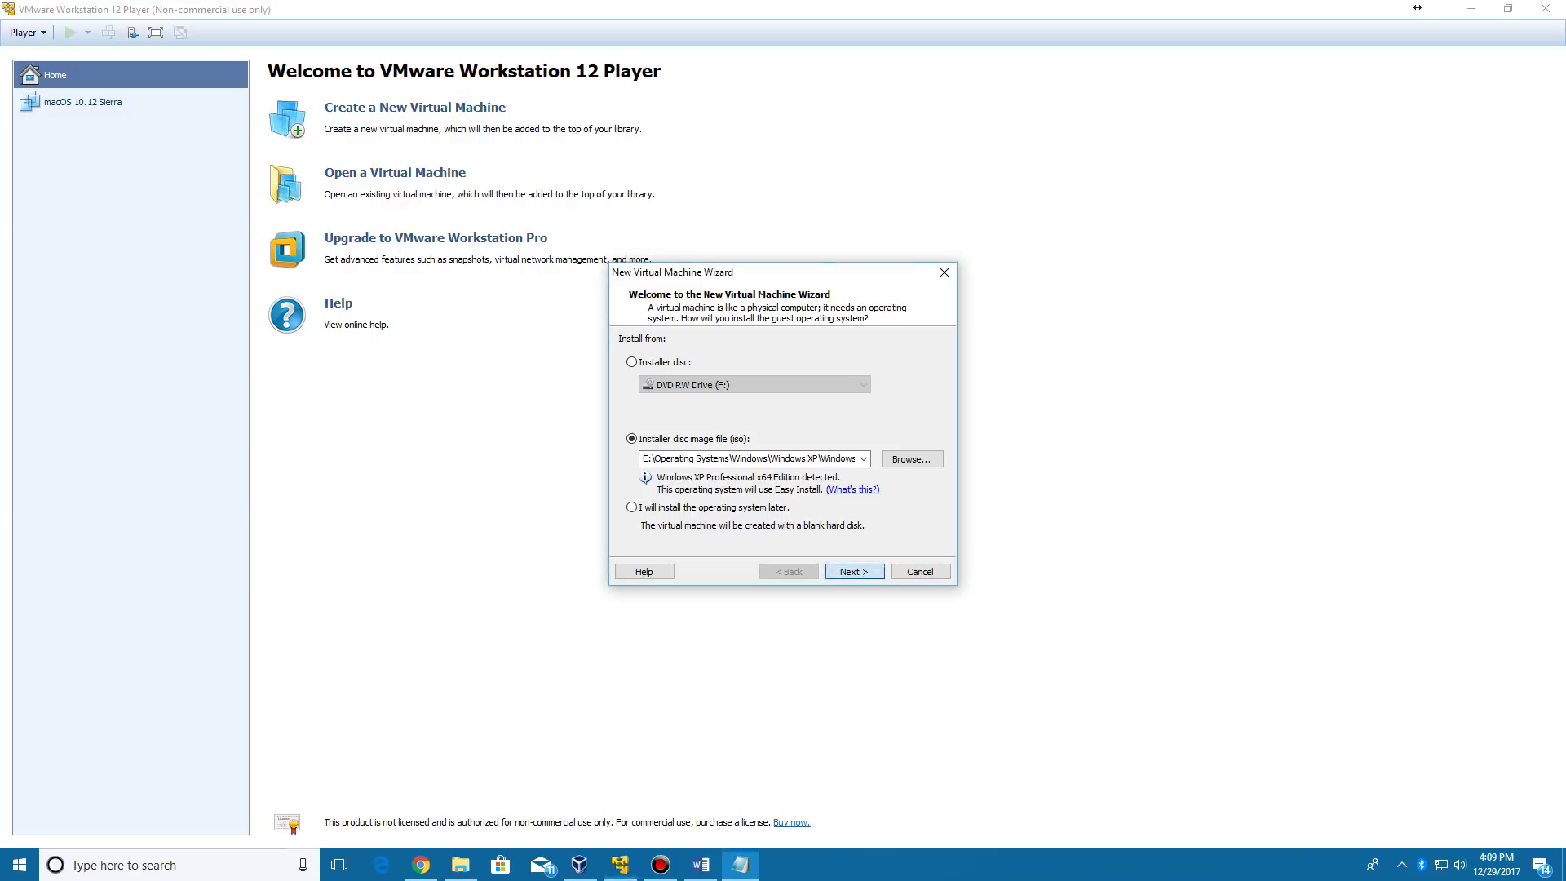
Enter the Windows product key on the Easy Install Information page.
{"action": "key", "text": "Return"}
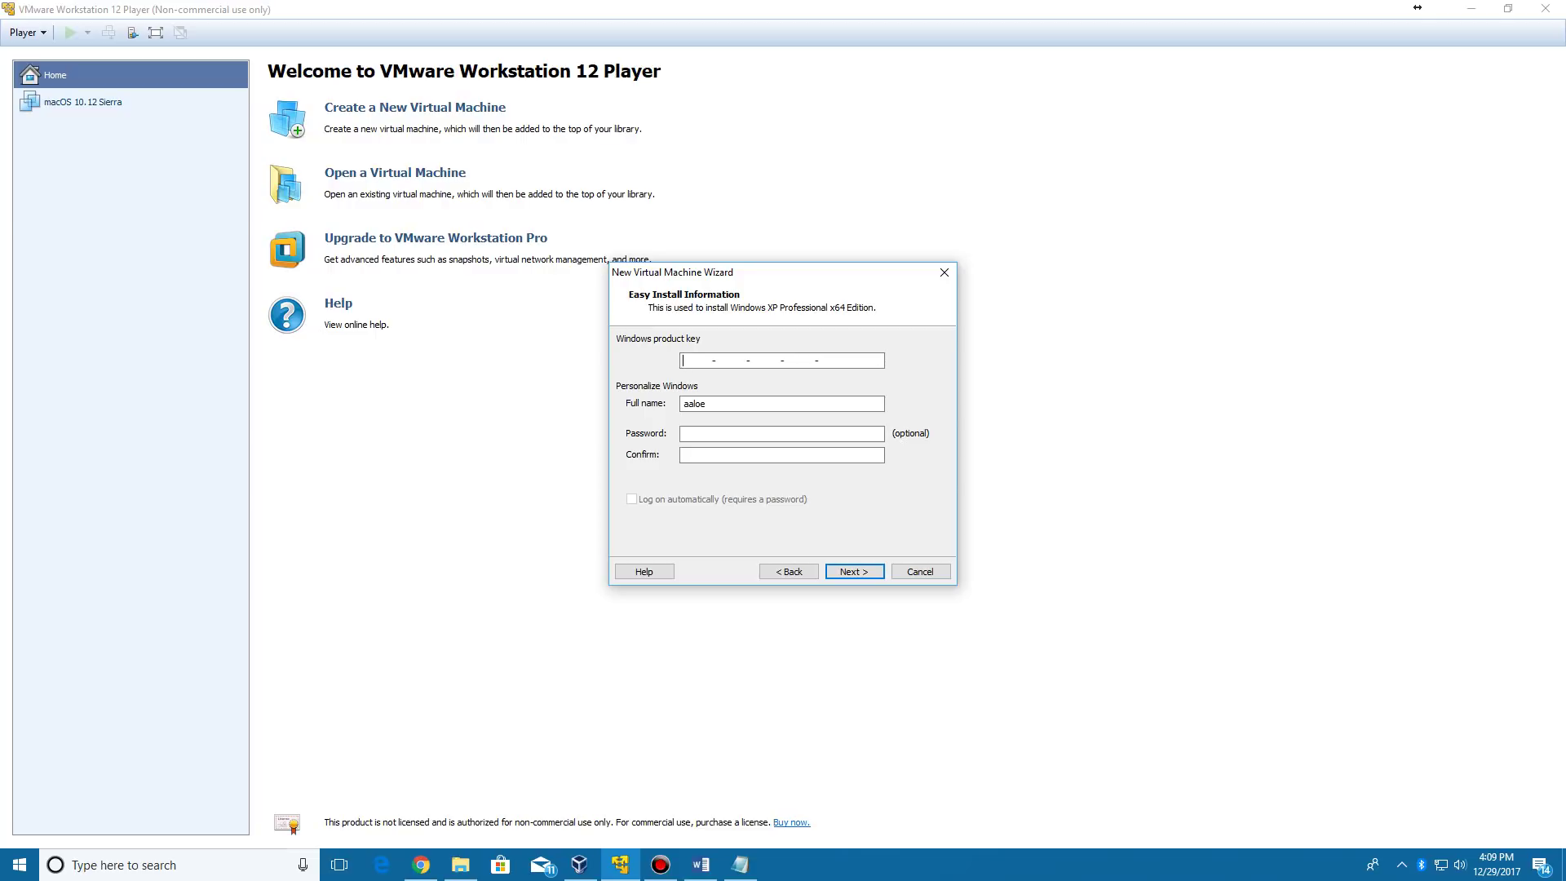
{"action": "key", "text": "BackSpace"}
{"action": "key", "text": "BackSpace"}
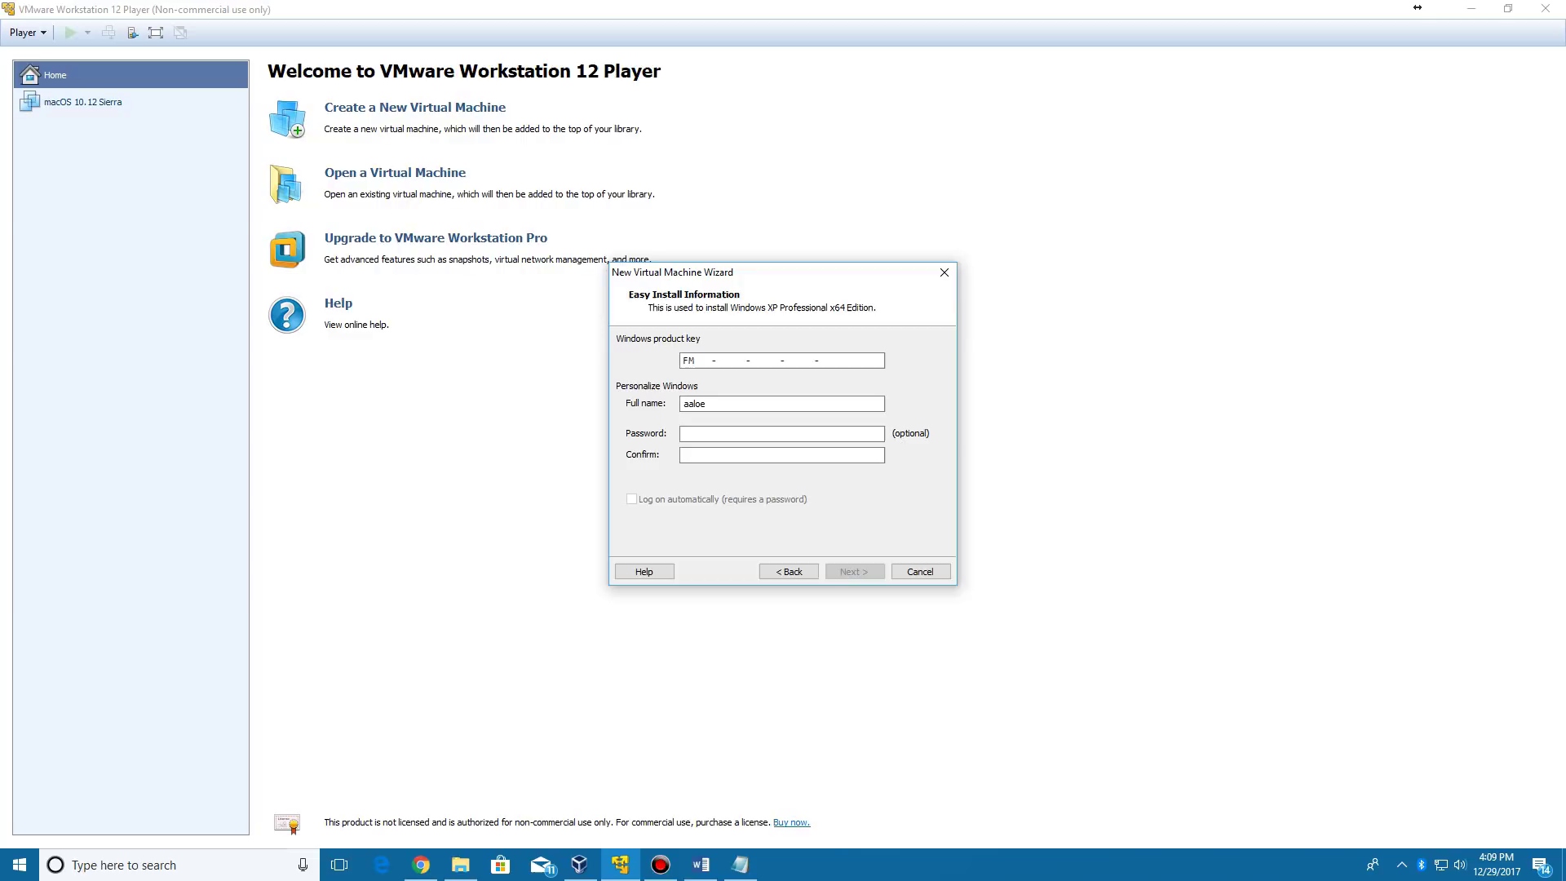
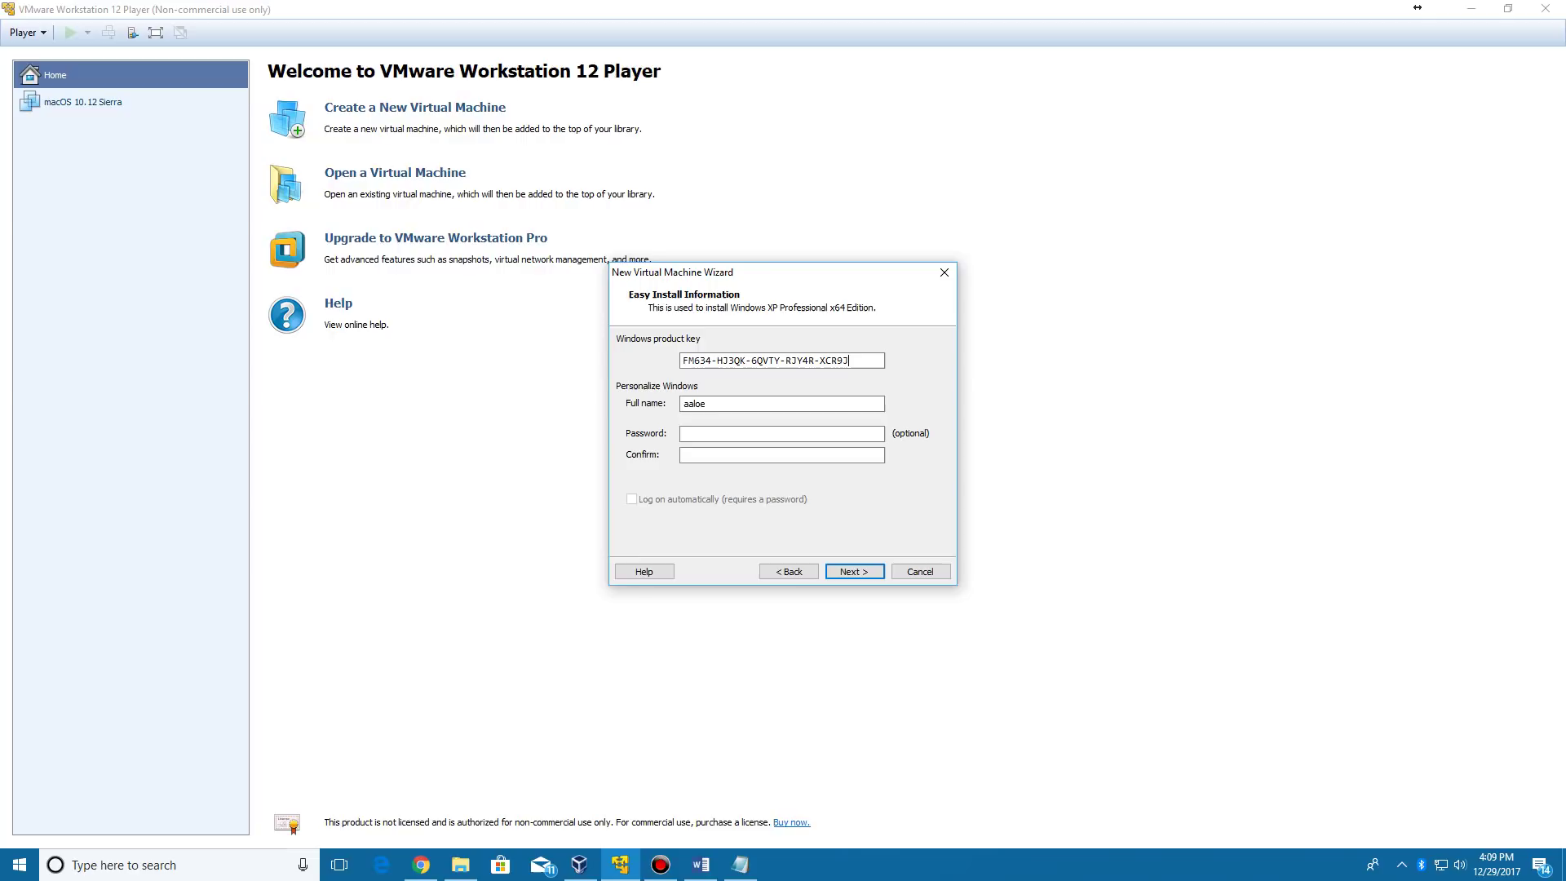
Replace the default full name with the owner's name, then go to the Password field.
{"action": "key", "text": "Tab"}
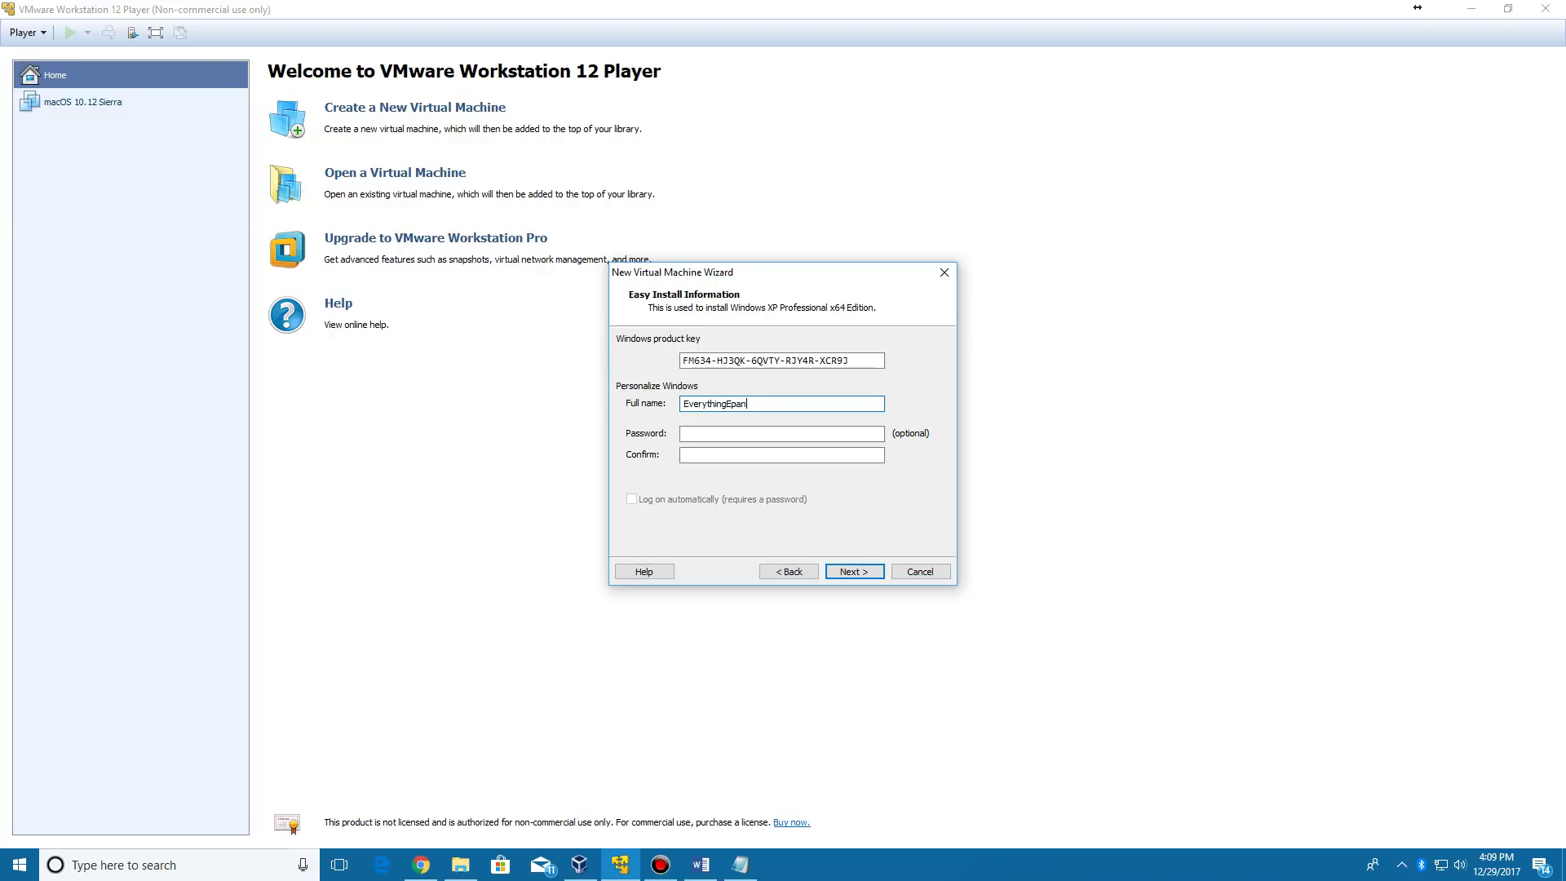
{"action": "left_click", "coordinate": [782, 433]}
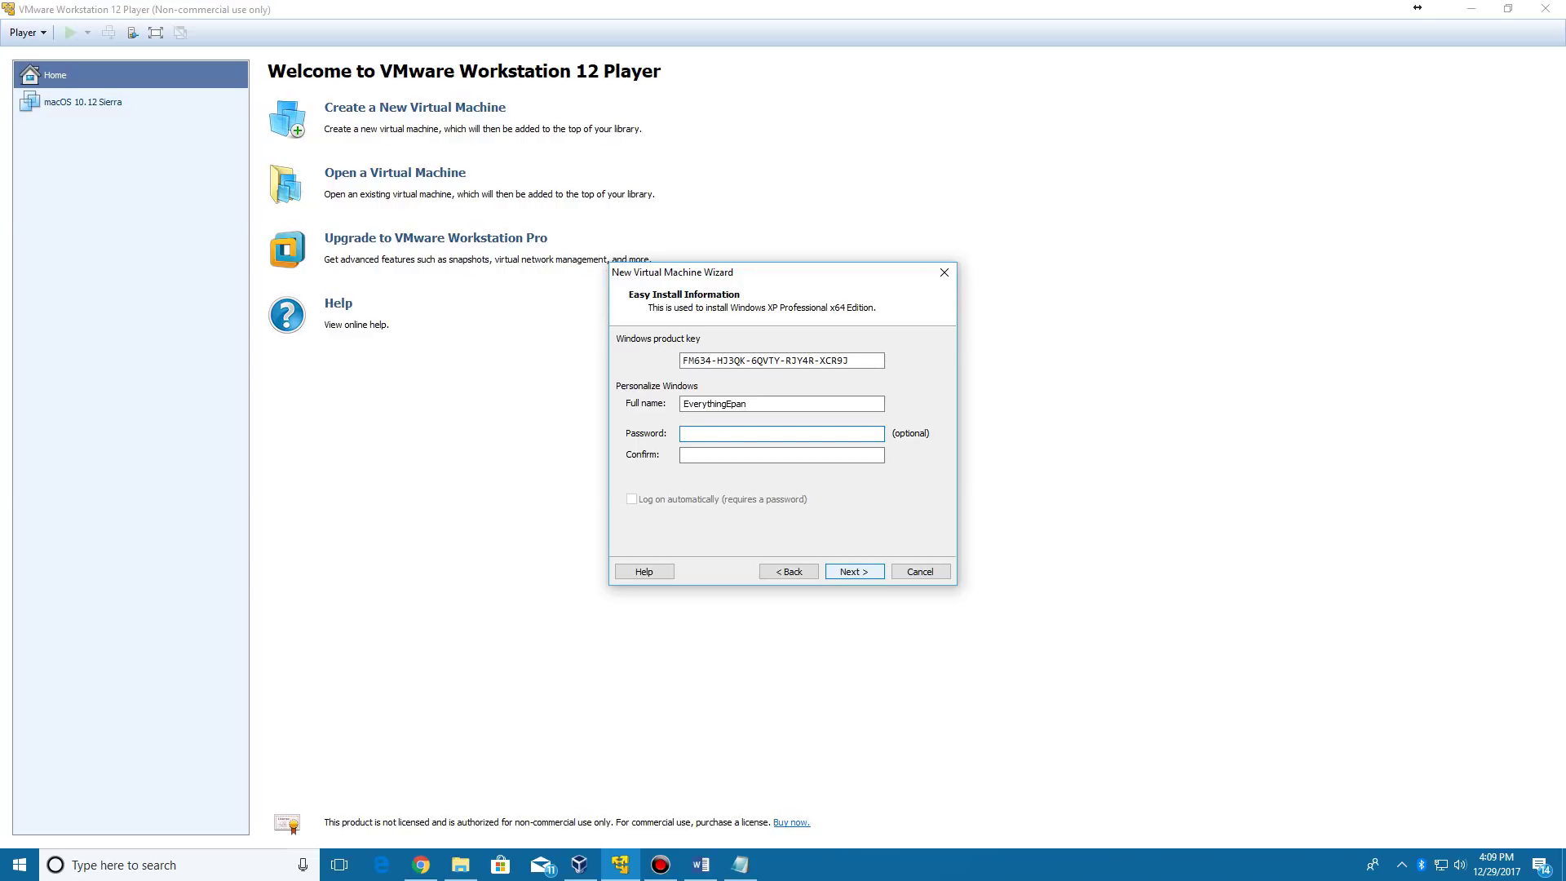
Keep the default VM name and location, set a 10 GB maximum disk, and finish.
{"action": "key", "text": "Return"}
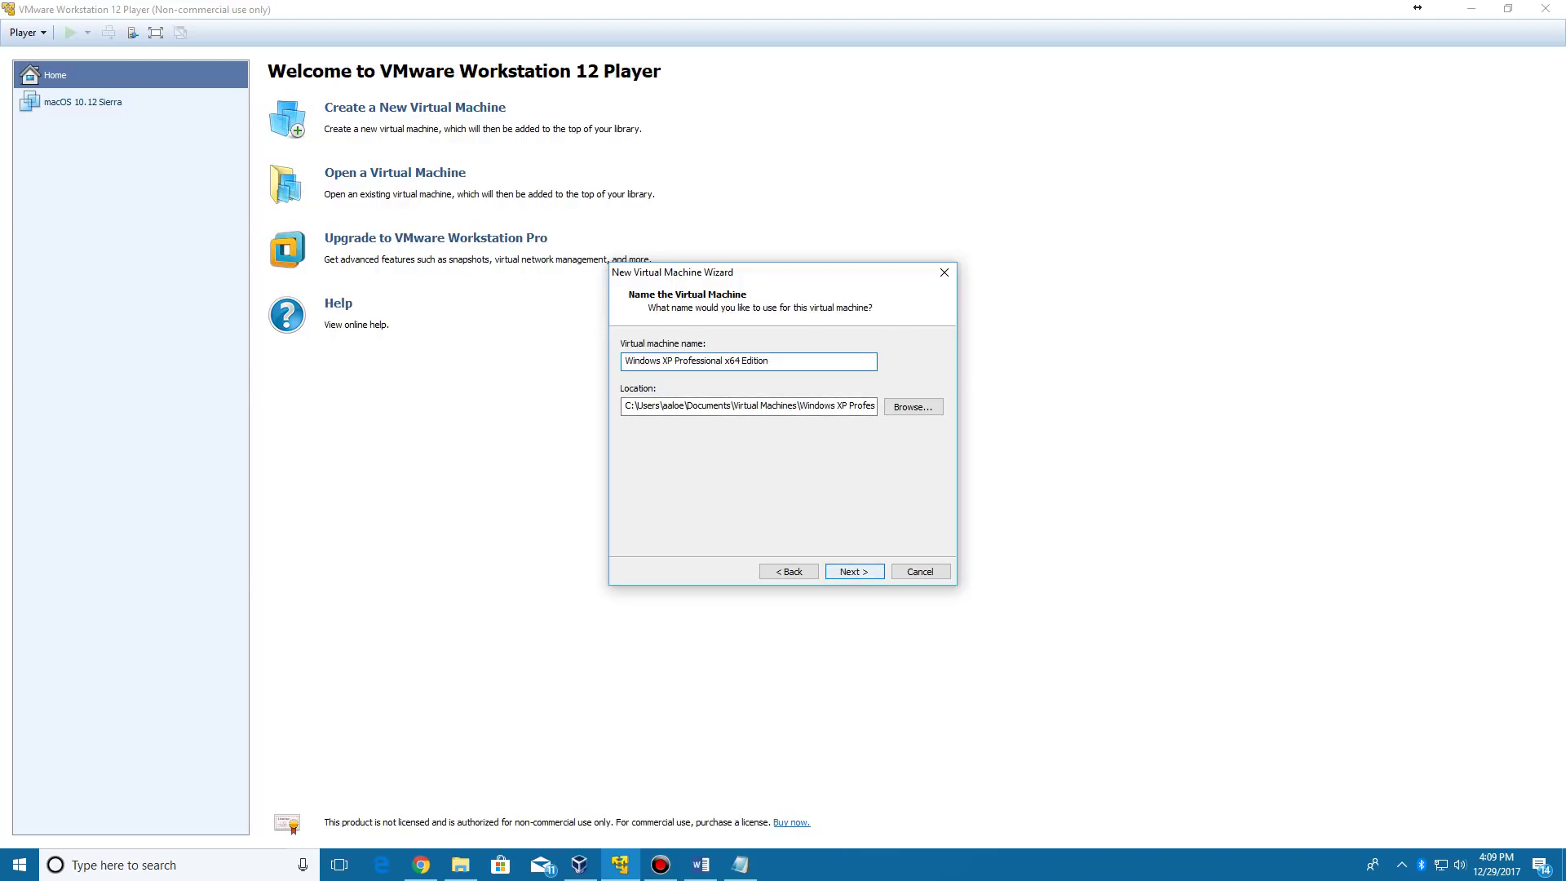
{"action": "key", "text": "Return"}
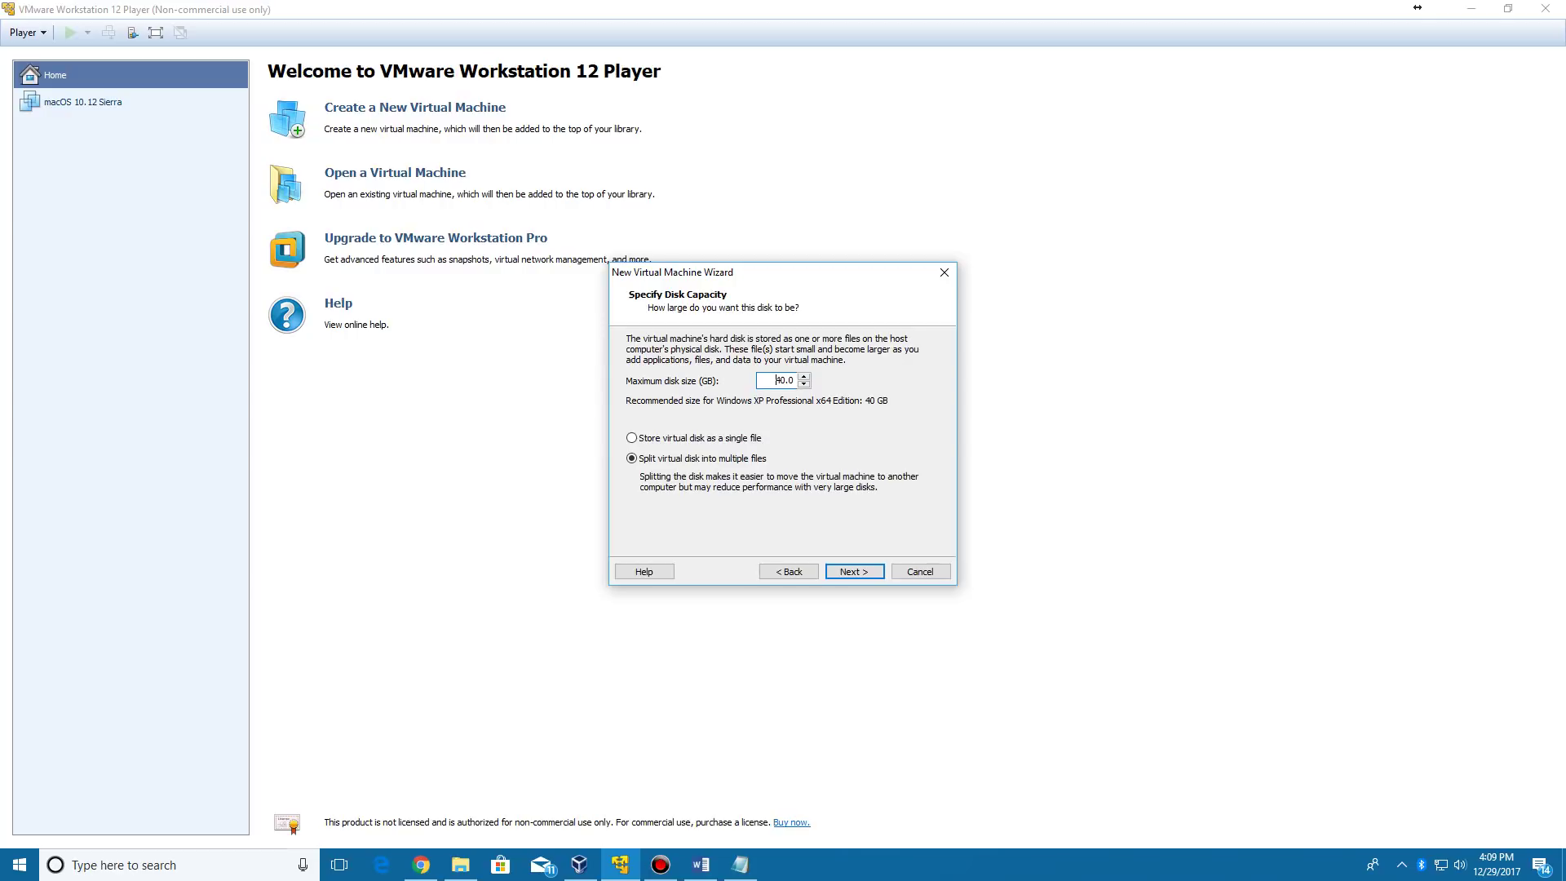
{"action": "key", "text": "Delete"}
{"action": "key", "text": "Delete"}
{"action": "key", "text": "Delete"}
{"action": "key", "text": "Return"}
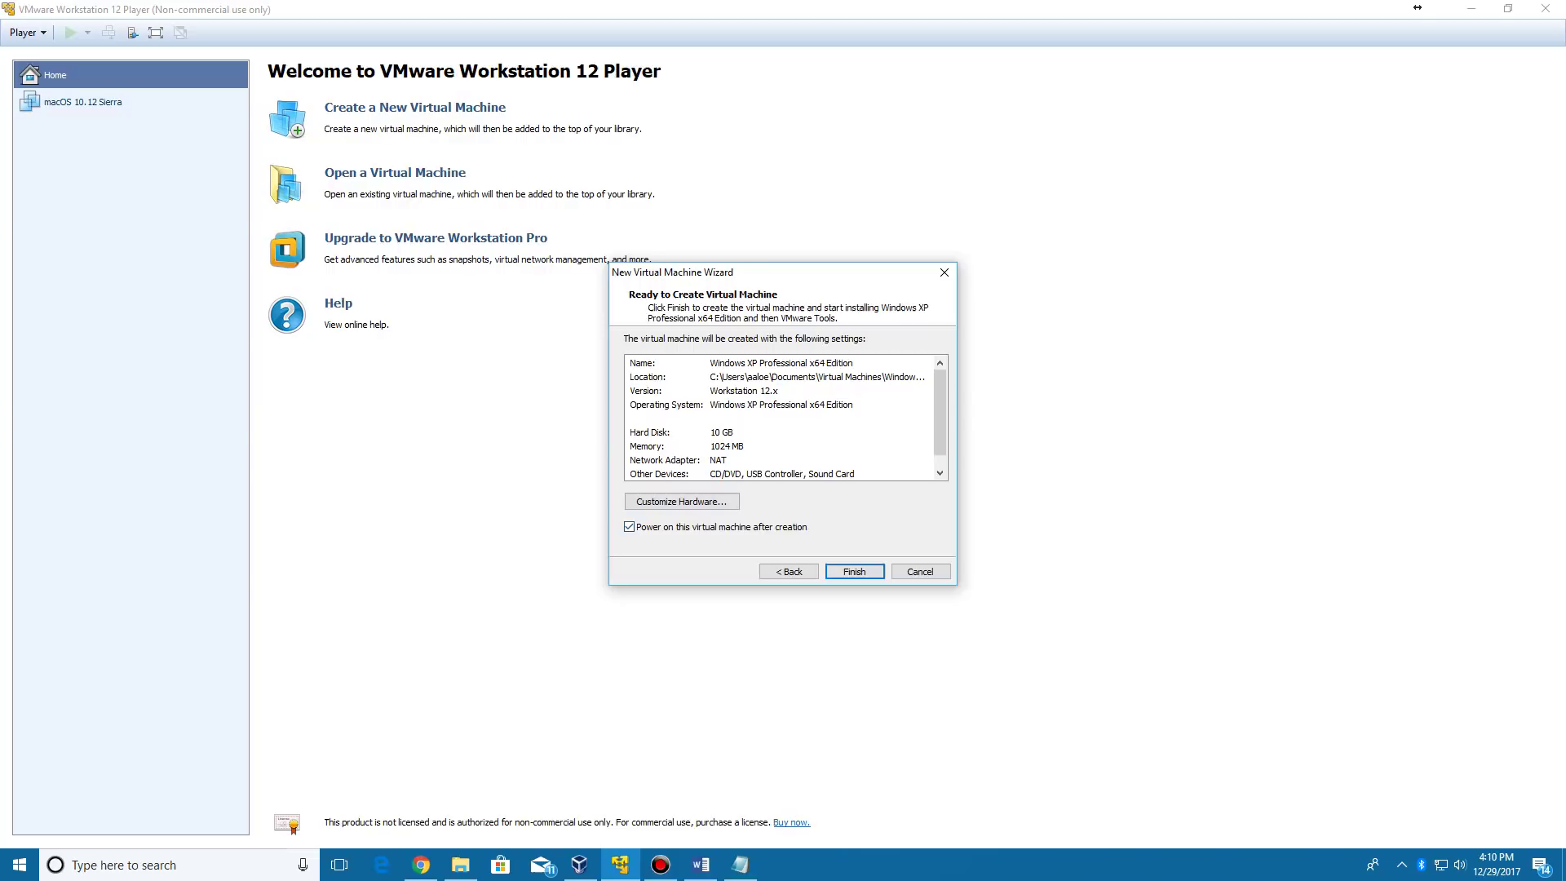
{"action": "key", "text": "Return"}
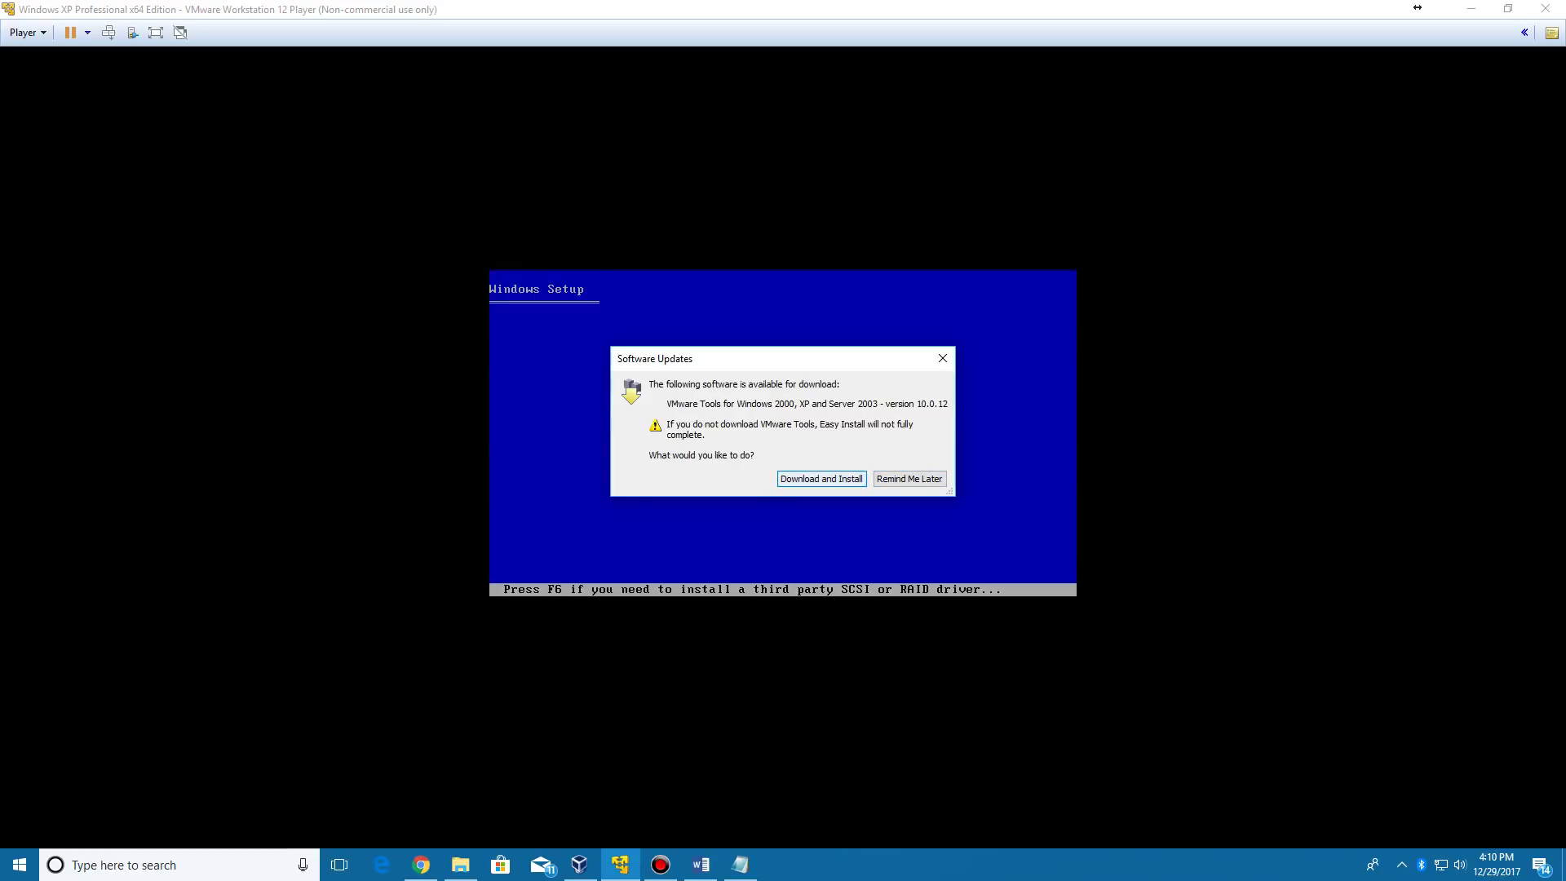
Choose Download and Install for VMware Tools while Windows Setup runs.
{"action": "key", "text": "Return"}
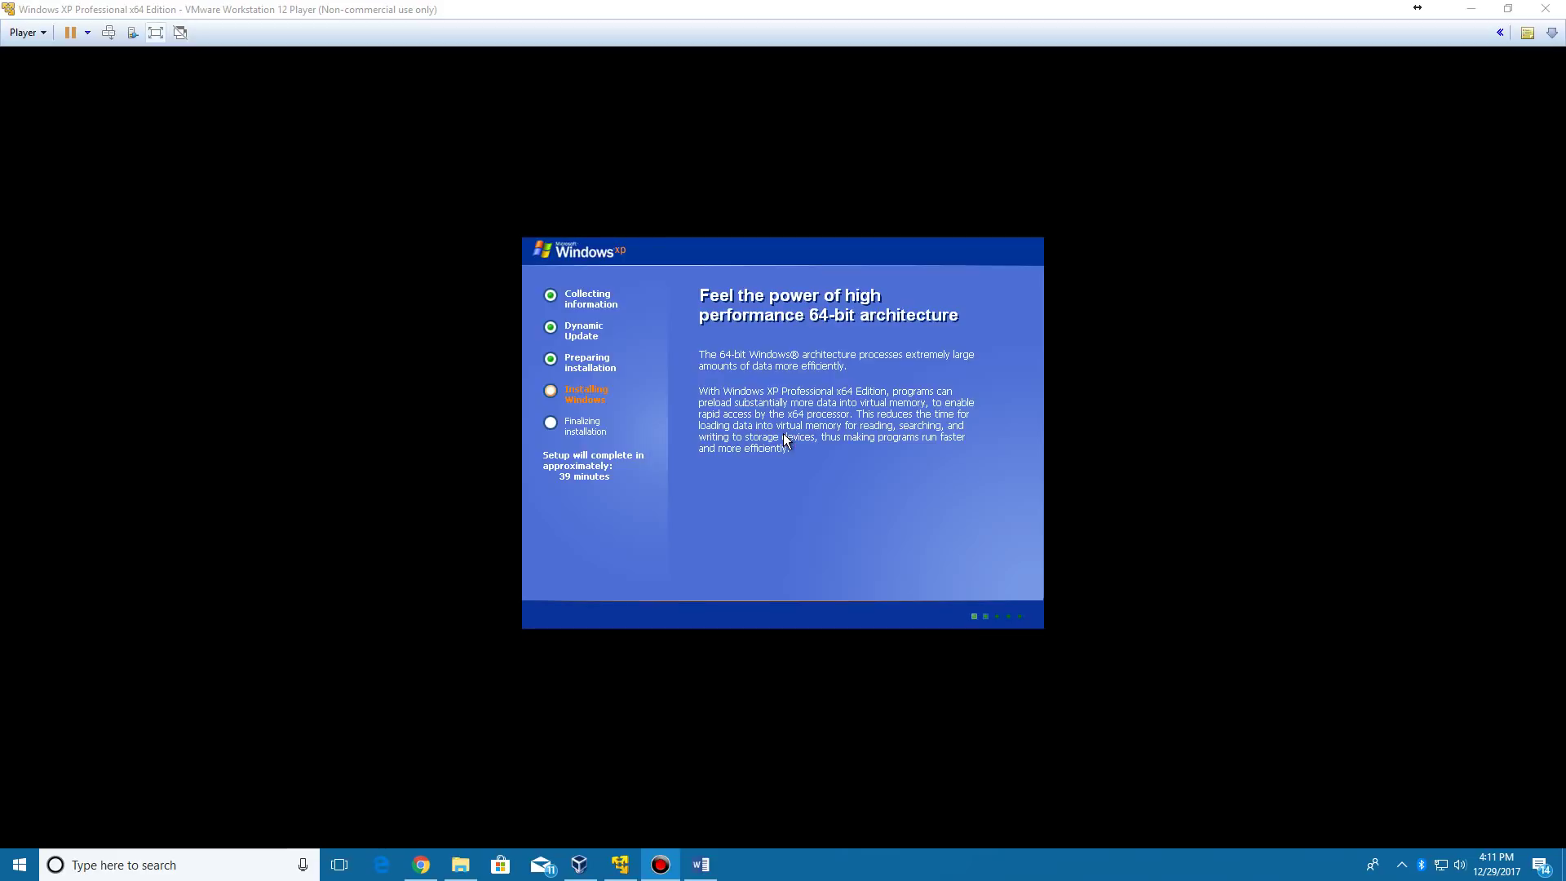
Switch the virtual machine to full screen with Ctrl+Alt+Enter.
{"action": "key", "text": "ctrl+alt+Return"}
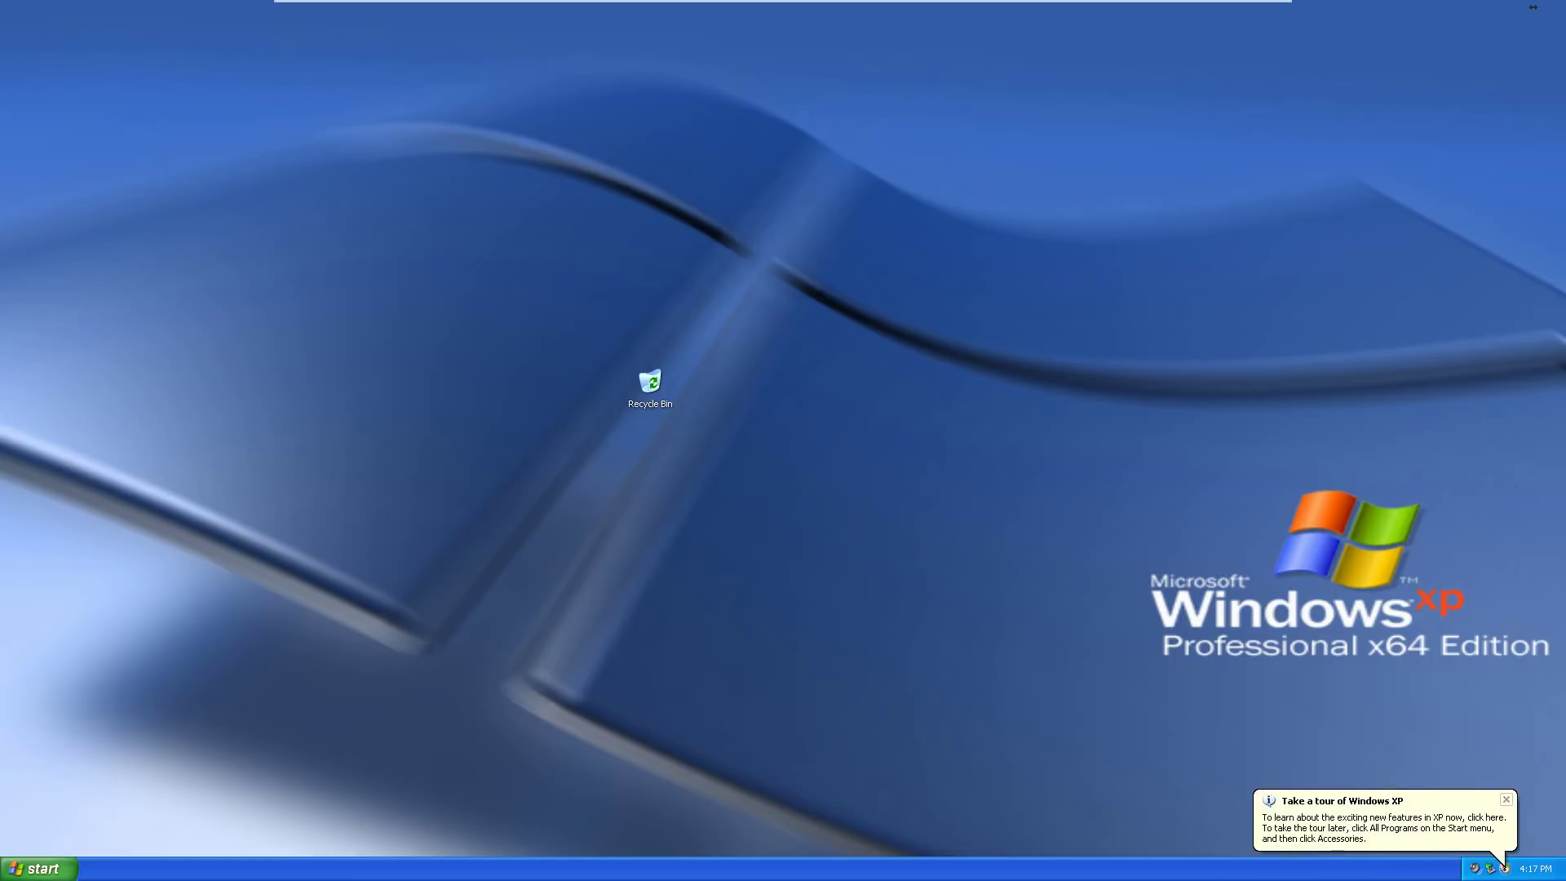
Drag Recycle Bin to the top-left, close the tour balloon, and toggle the Start menu.
{"action": "left_click_drag", "start_coordinate": [650, 383], "coordinate": [38, 26]}
{"action": "left_click", "coordinate": [1506, 799]}
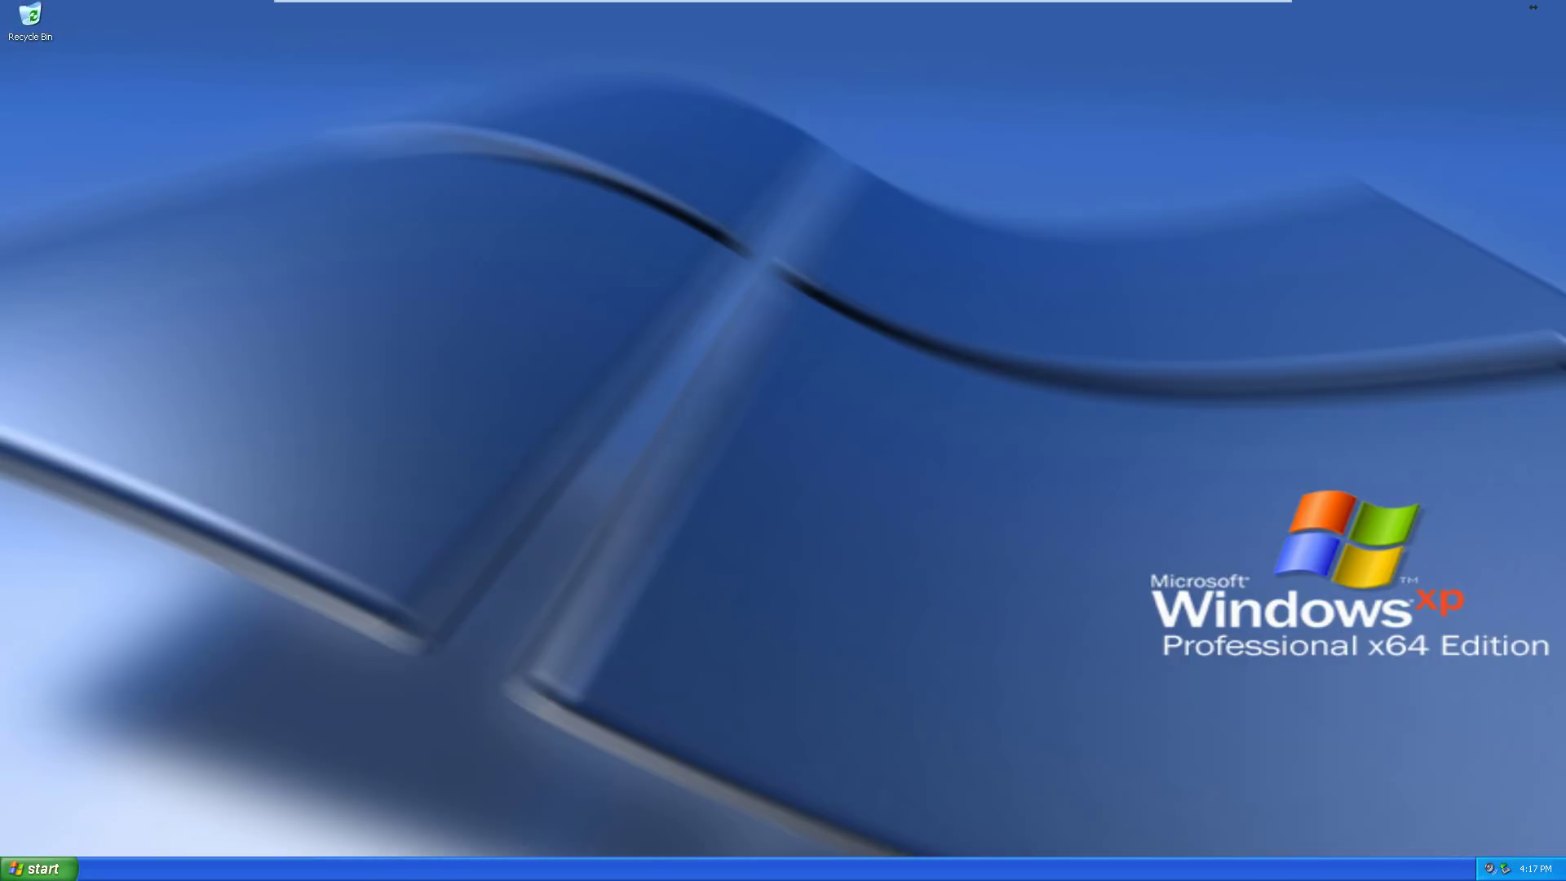
{"action": "key", "text": "super"}
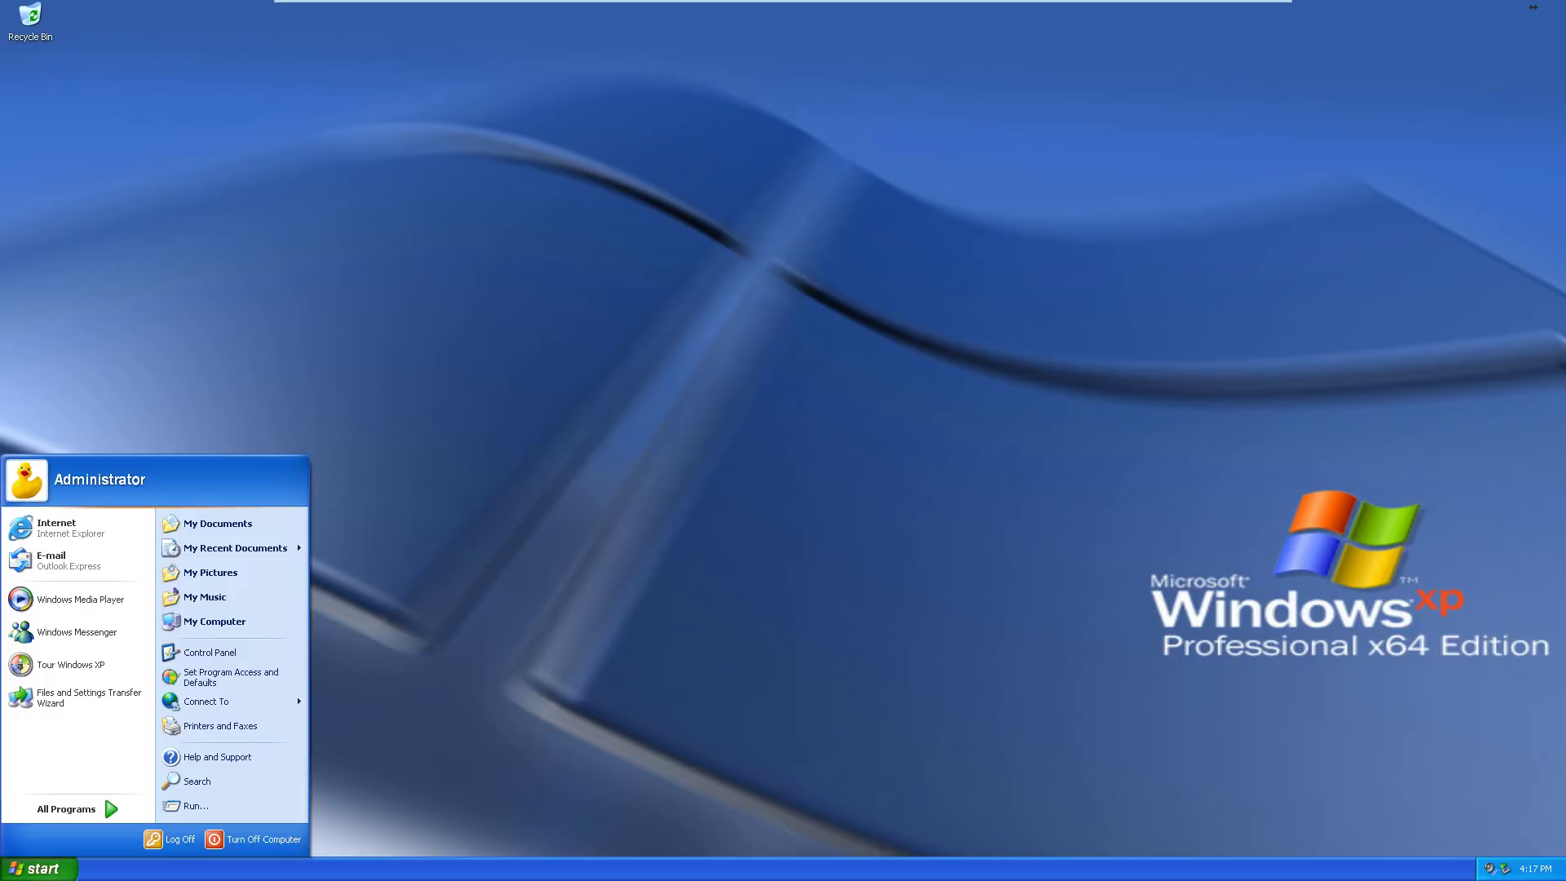
{"action": "key", "text": "super"}
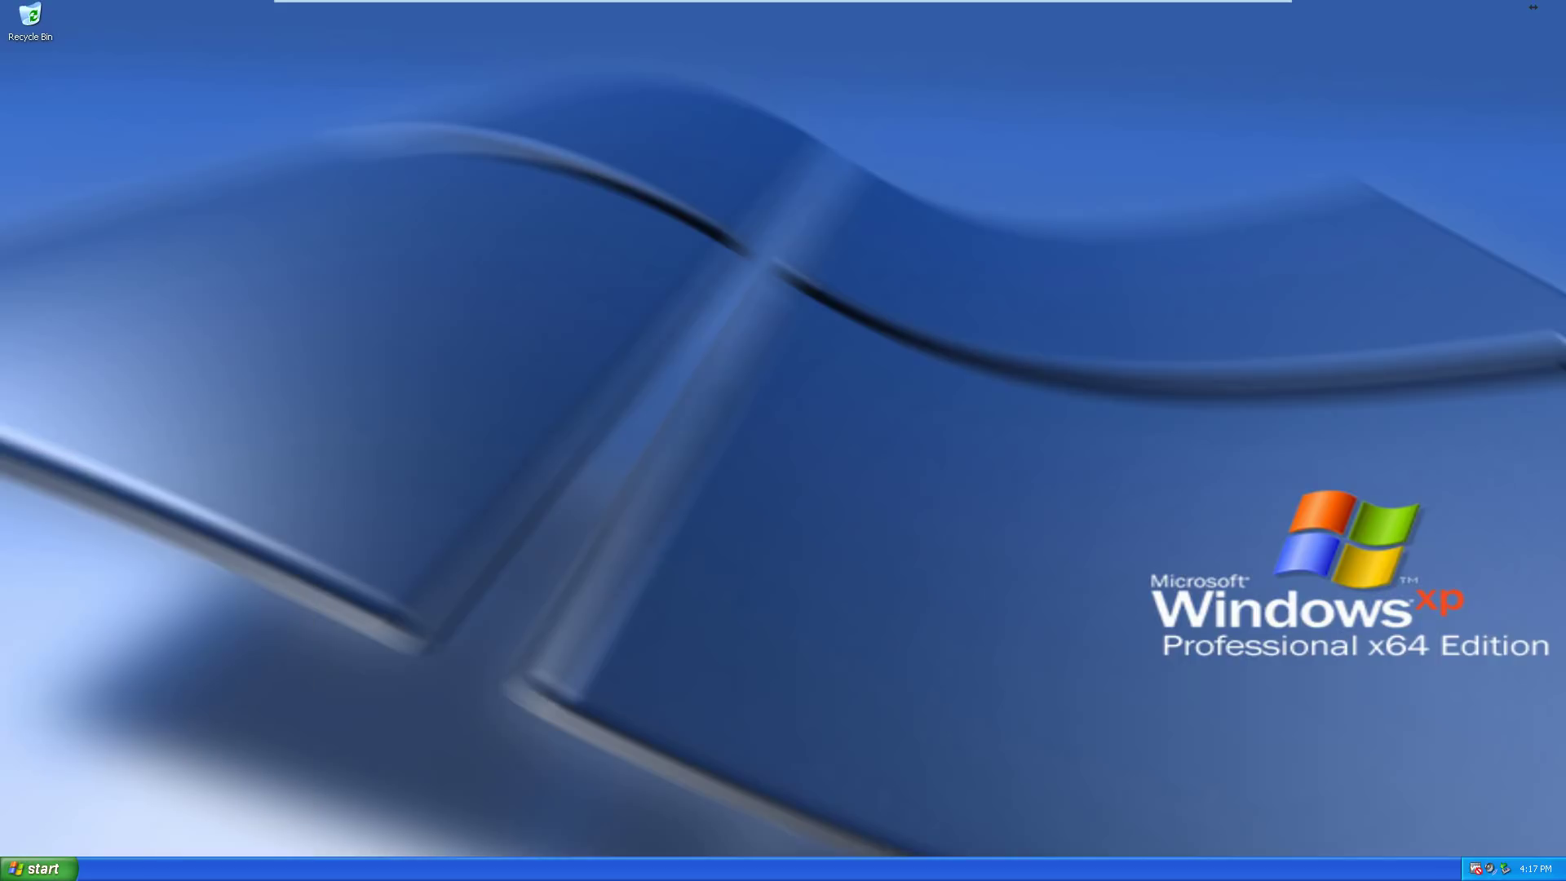